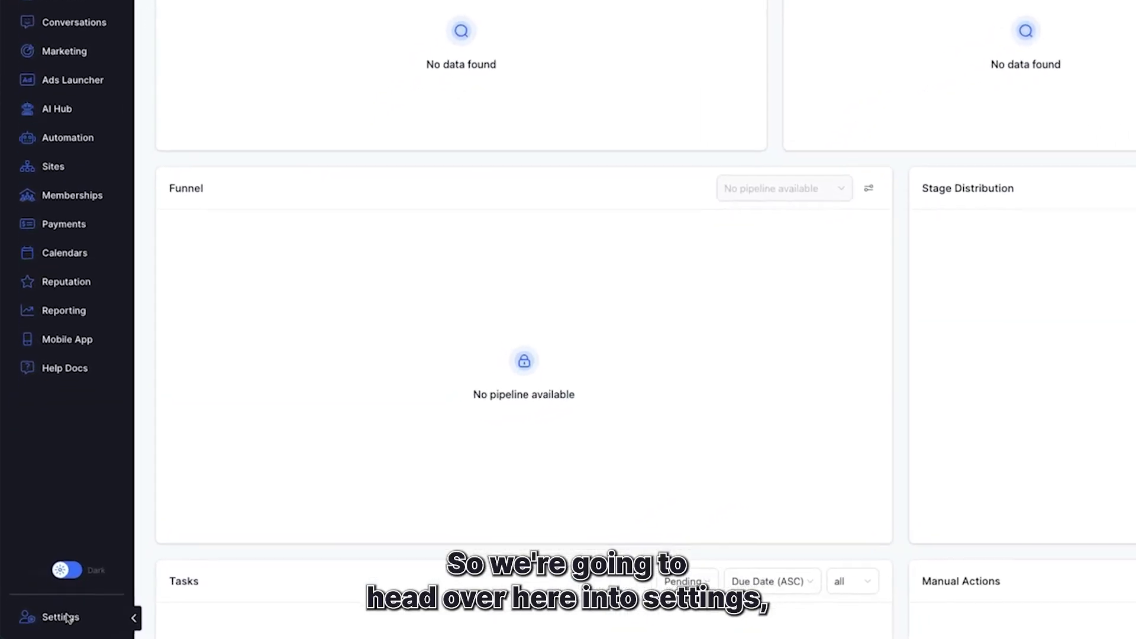
# Go to Settings > Domains to see shibuya13.com and its migration recommendation
pyautogui.click(41, 621)
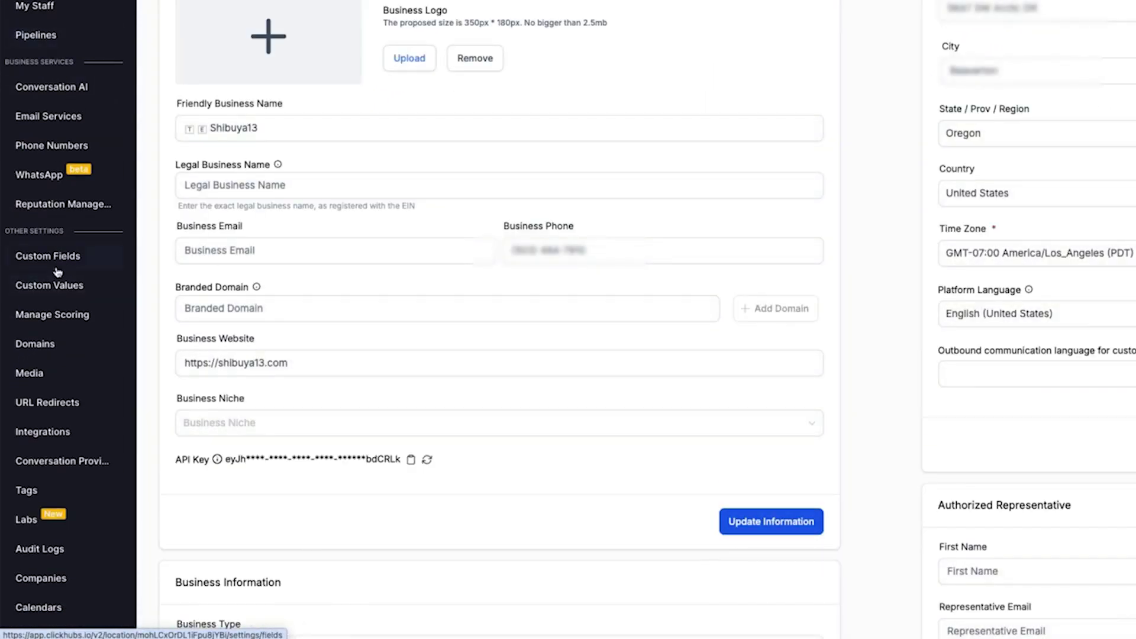
pyautogui.click(35, 344)
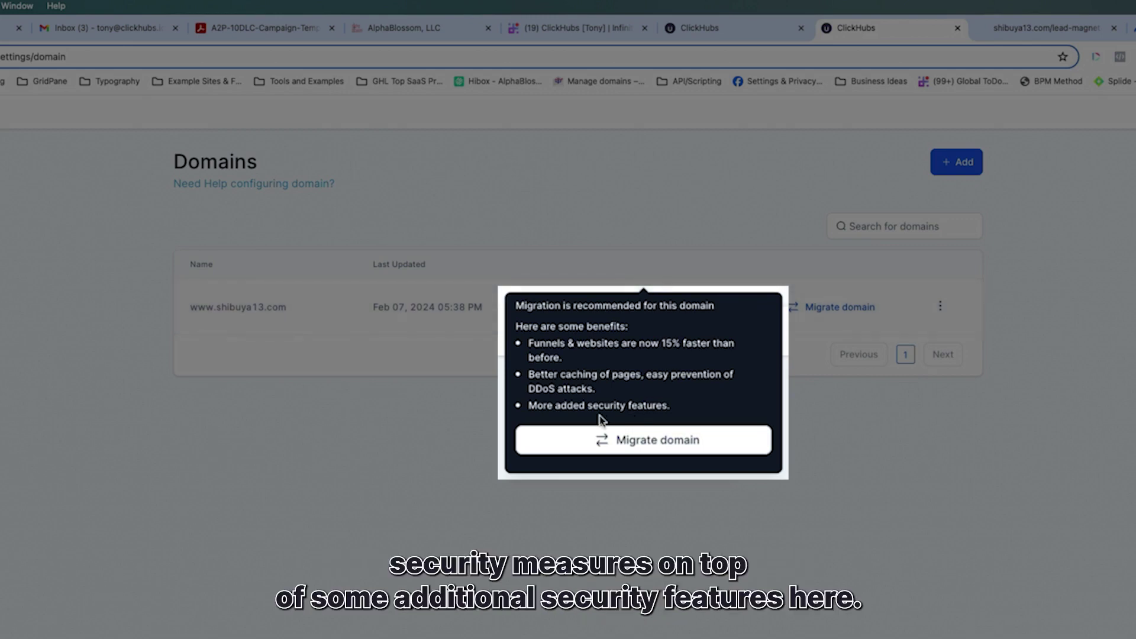
pyautogui.click(650, 444)
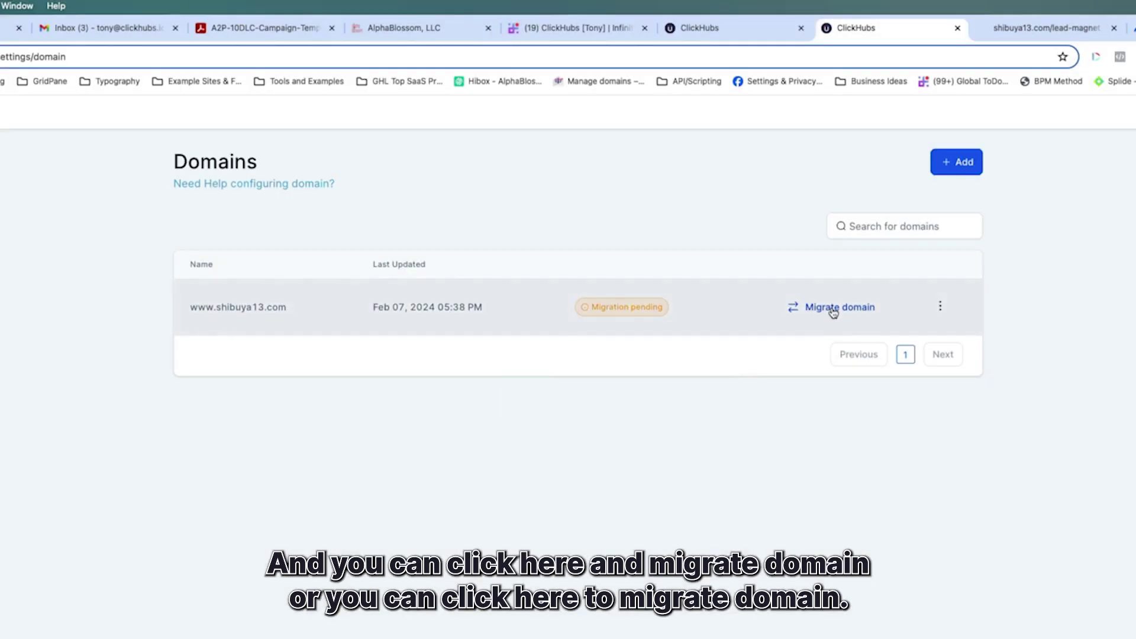
pyautogui.click(833, 308)
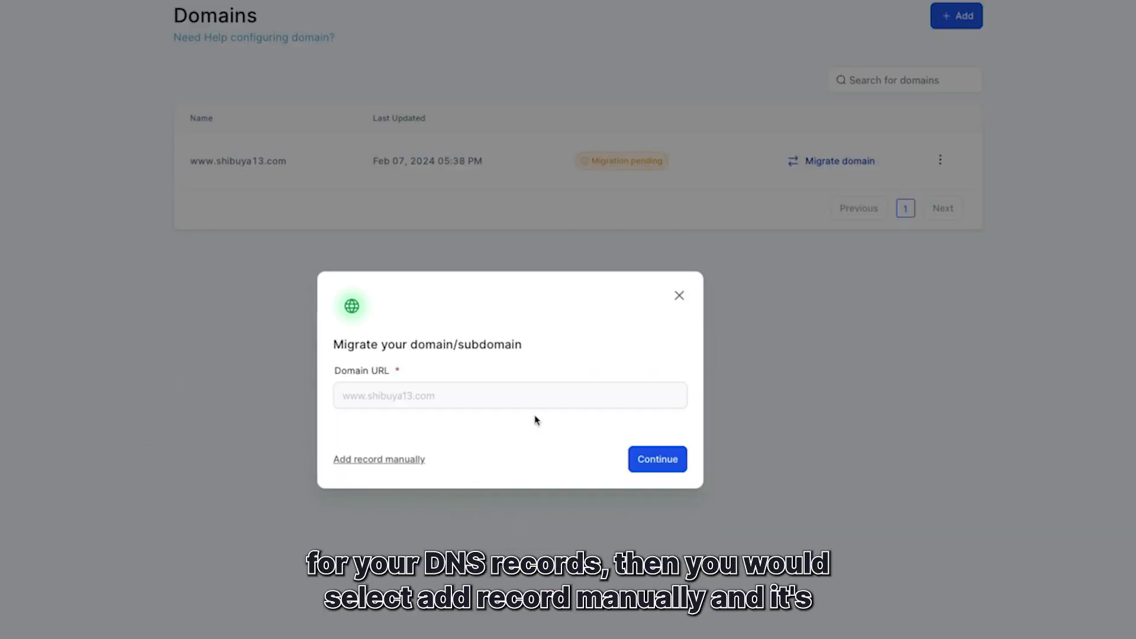
pyautogui.click(379, 460)
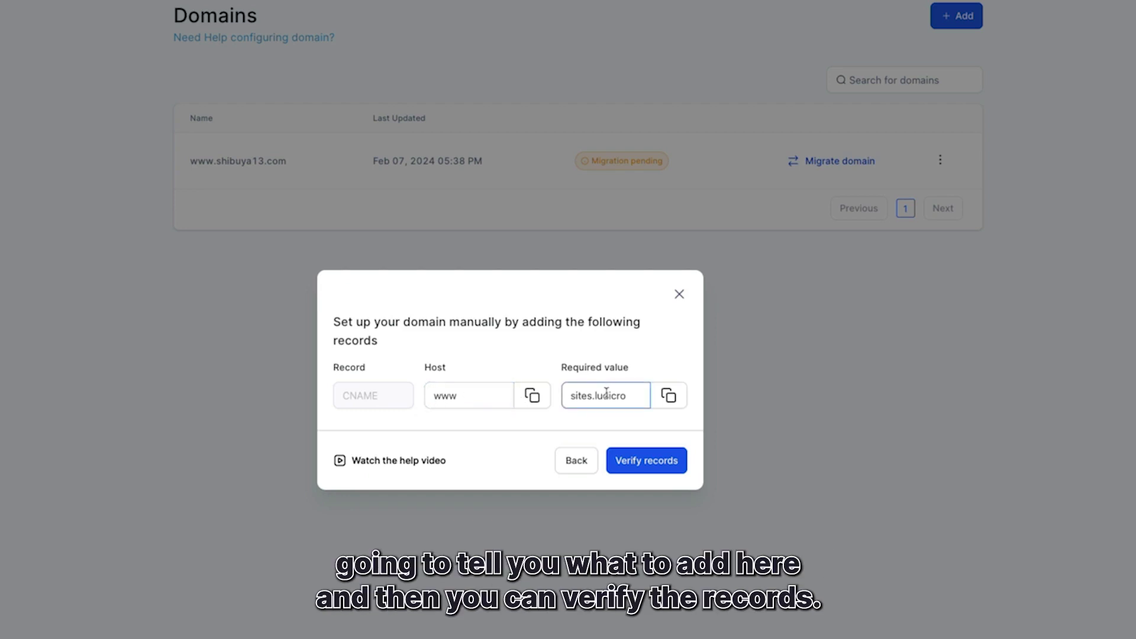
pyautogui.click(576, 462)
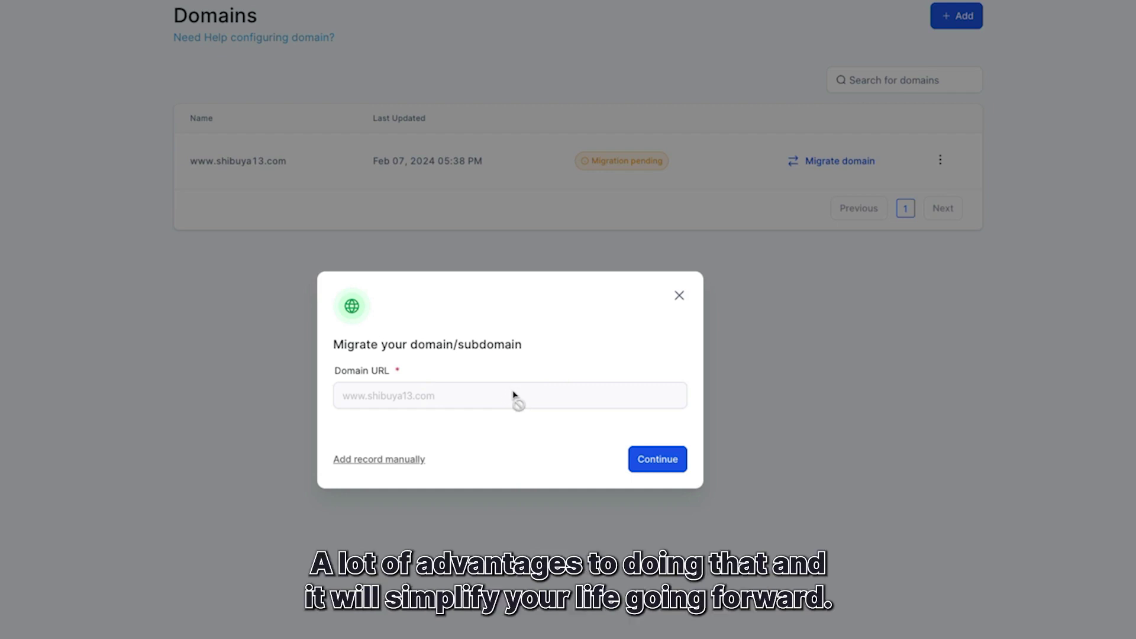
# Continue with Cloudflare, review the www CNAME record to be added, and authorize through Cloudflare
pyautogui.click(658, 459)
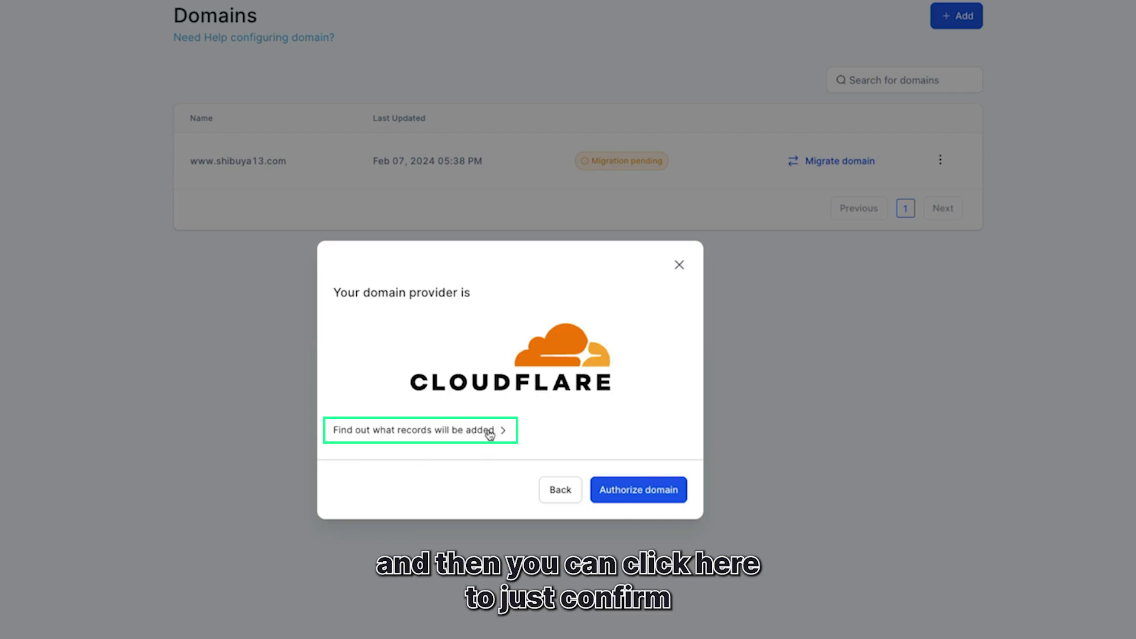
pyautogui.click(488, 434)
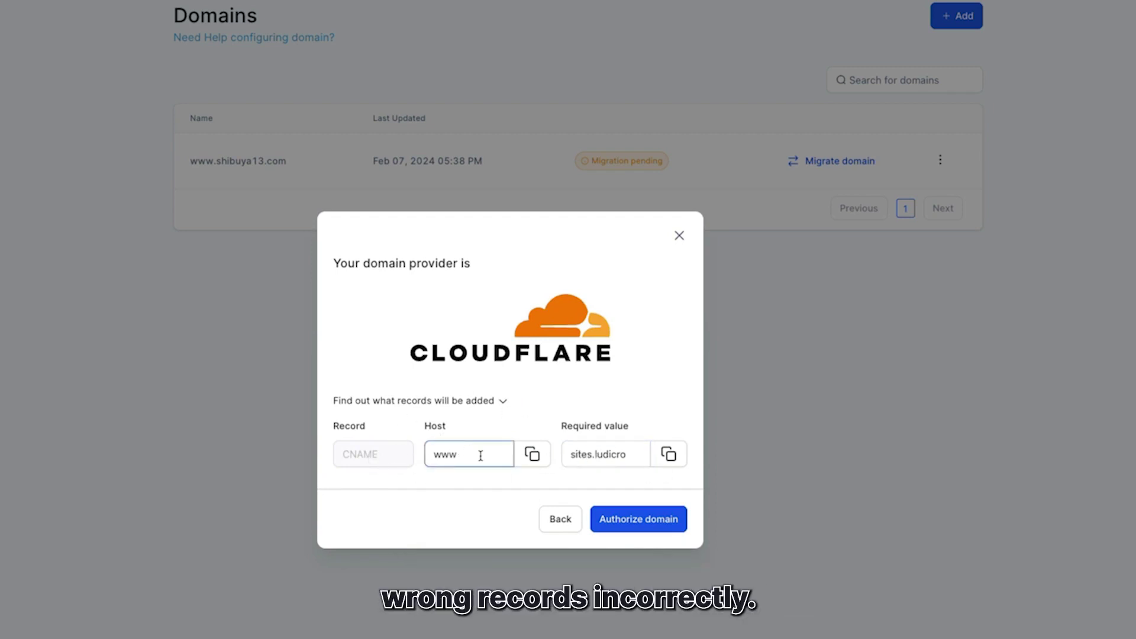
pyautogui.click(636, 521)
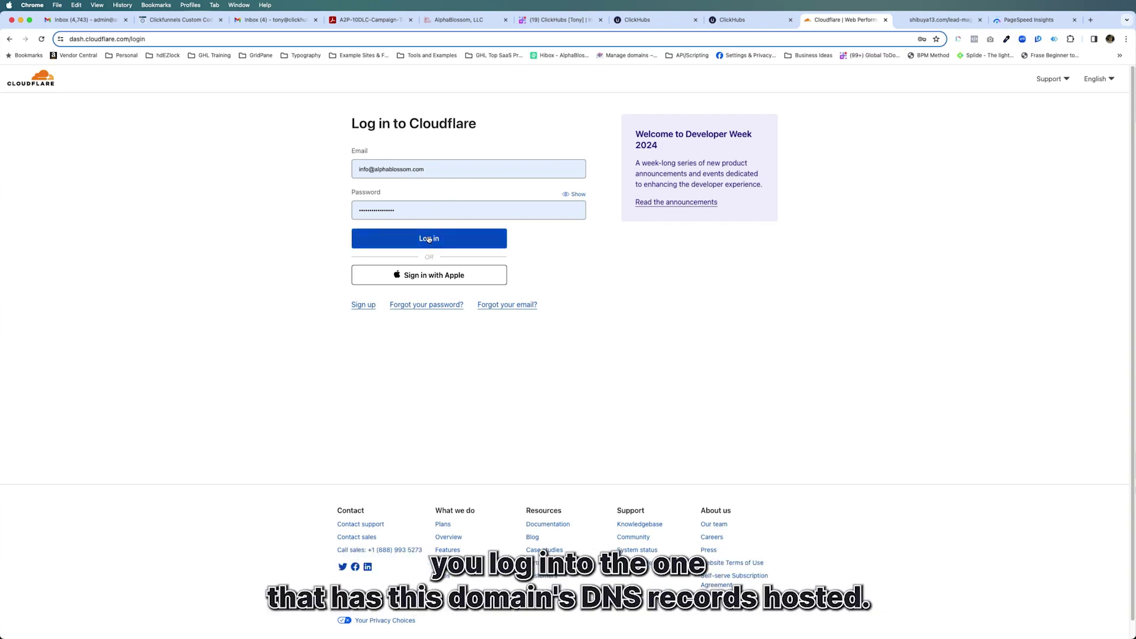
# Sign in to Cloudflare and authorize the www CNAME record pointing to sites.ludicrous.cloud
pyautogui.click(428, 239)
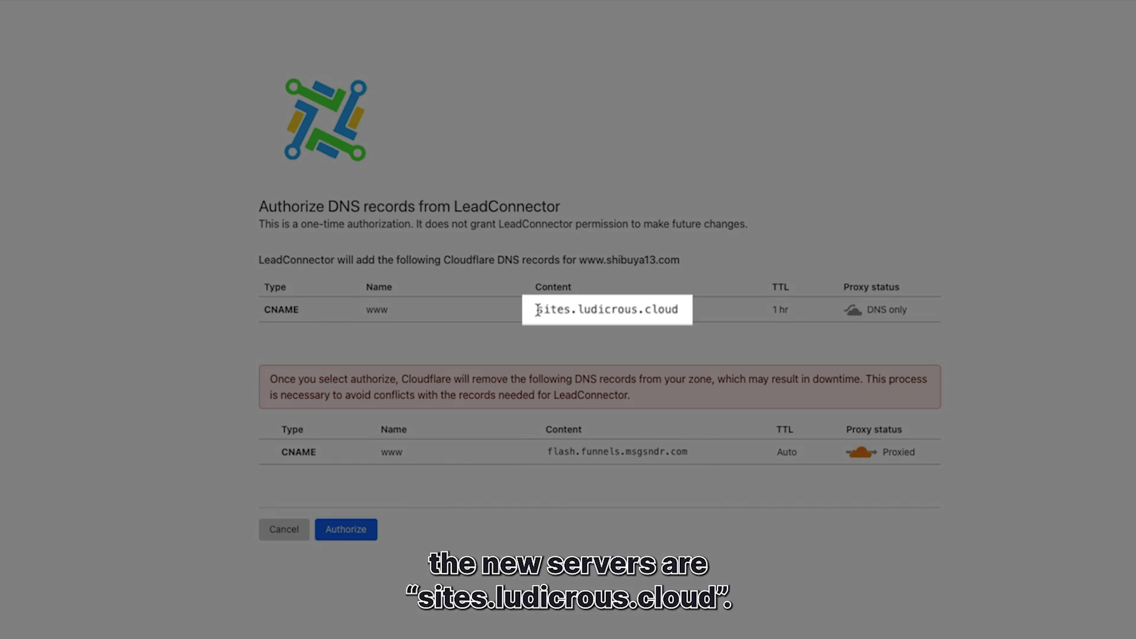
pyautogui.moveTo(536, 310); pyautogui.dragTo(680, 310)
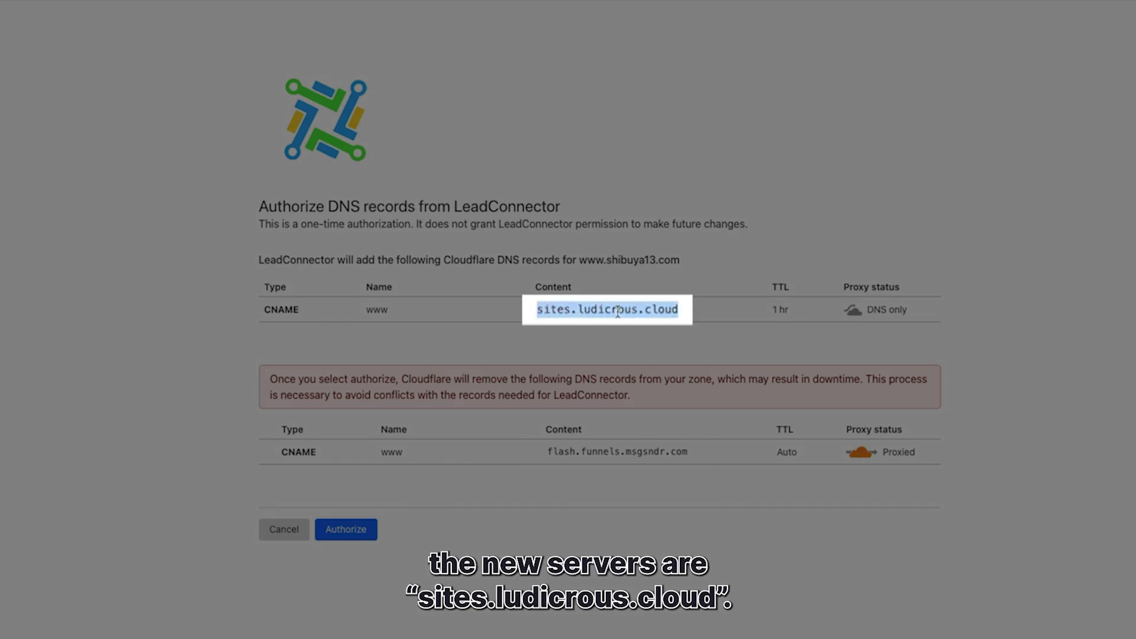
pyautogui.doubleClick(611, 310)
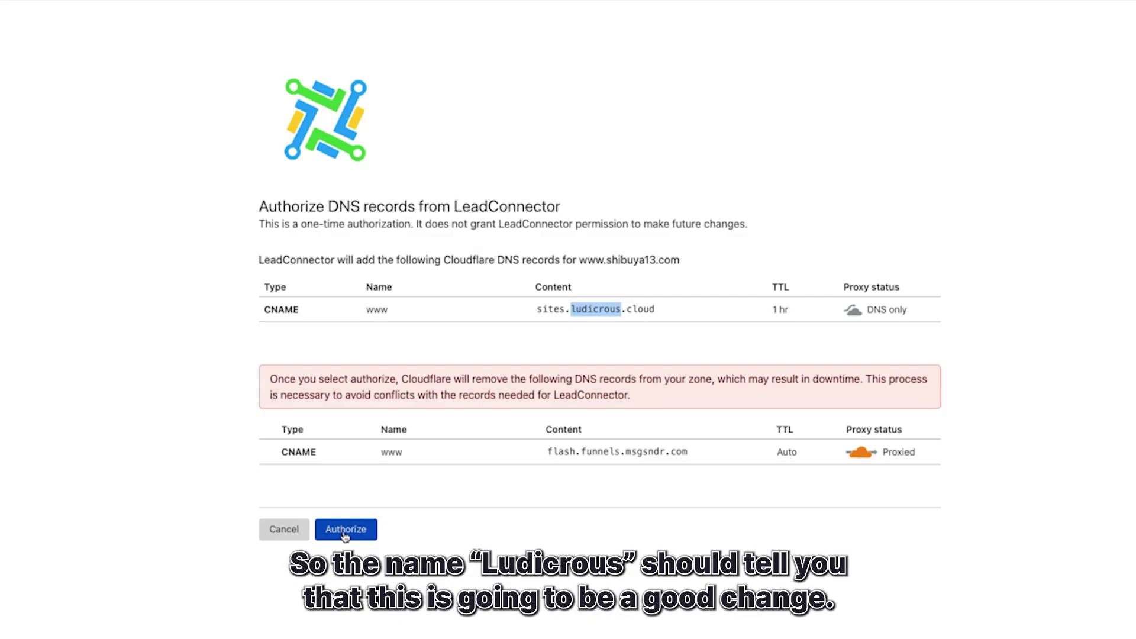
pyautogui.click(345, 530)
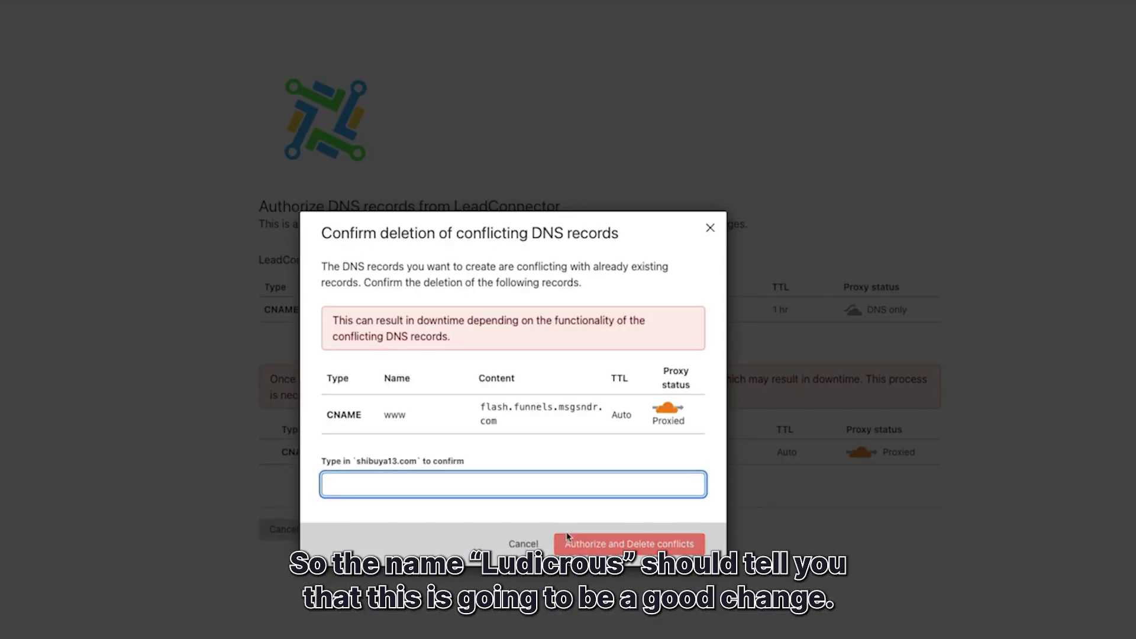
pyautogui.write('shibuys')
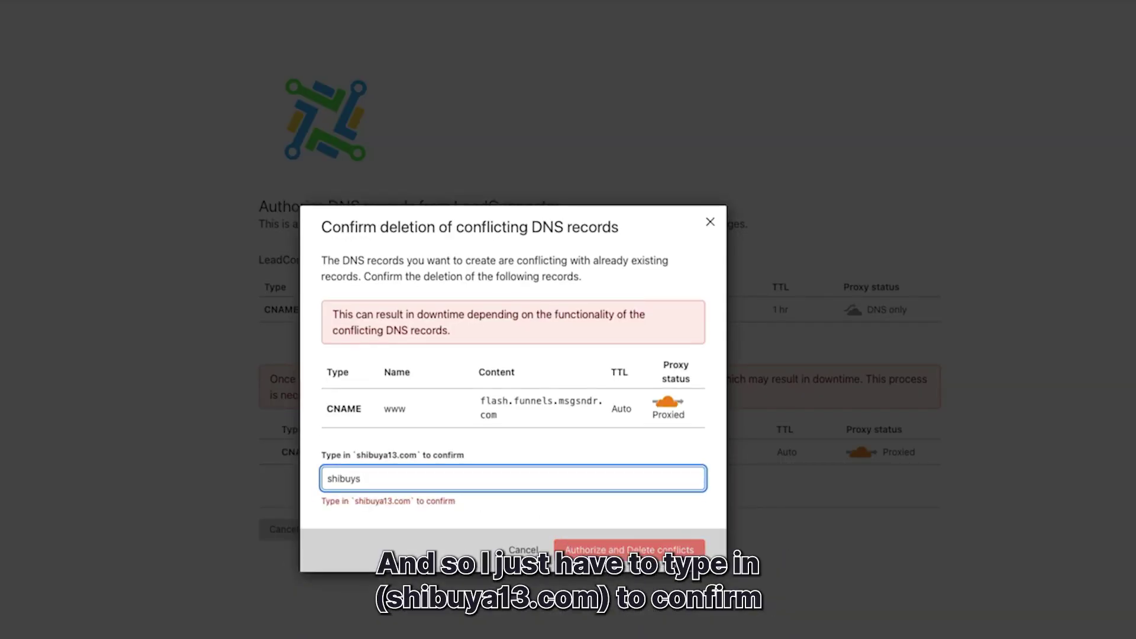
pyautogui.write('com')
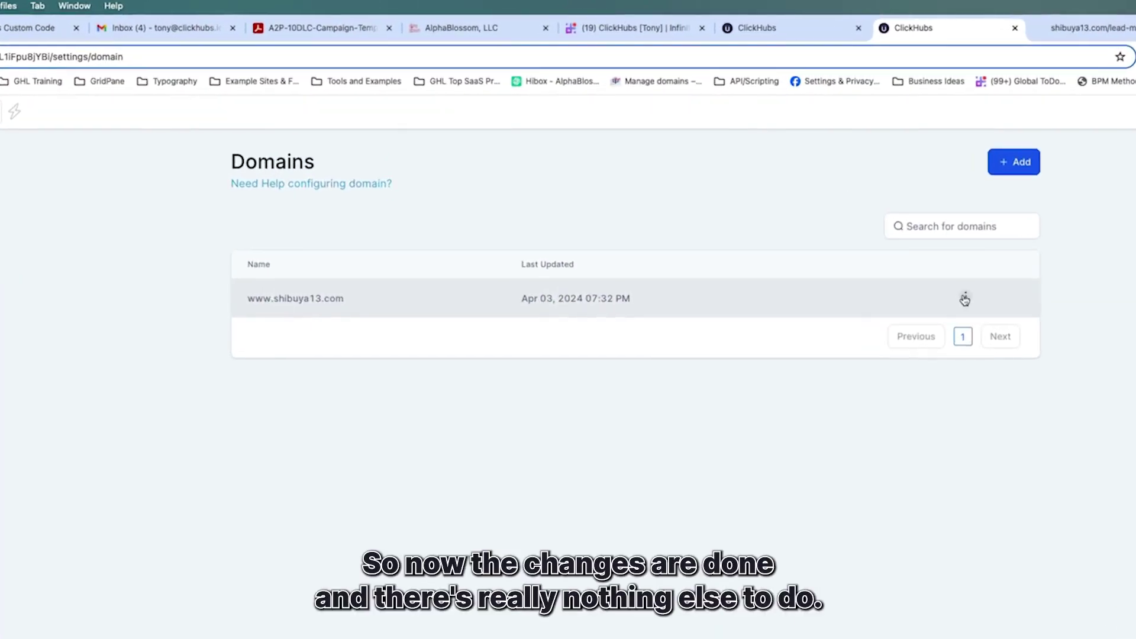
# Check shibuya13.com's edit settings from its row menu, then close them
pyautogui.click(966, 299)
pyautogui.click(954, 343)
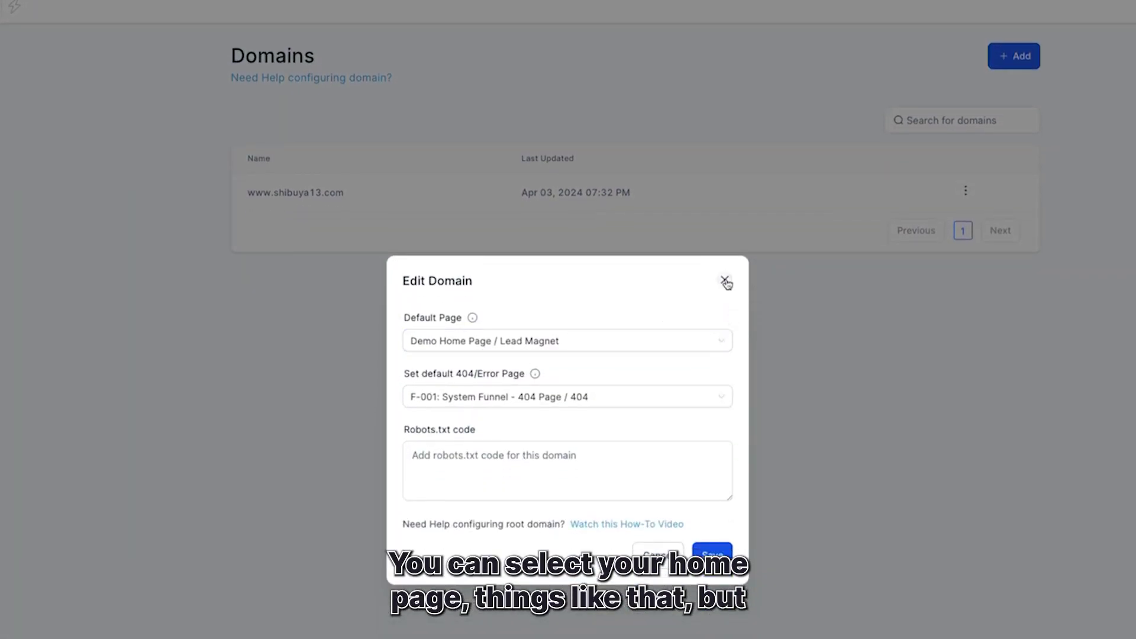
pyautogui.click(725, 282)
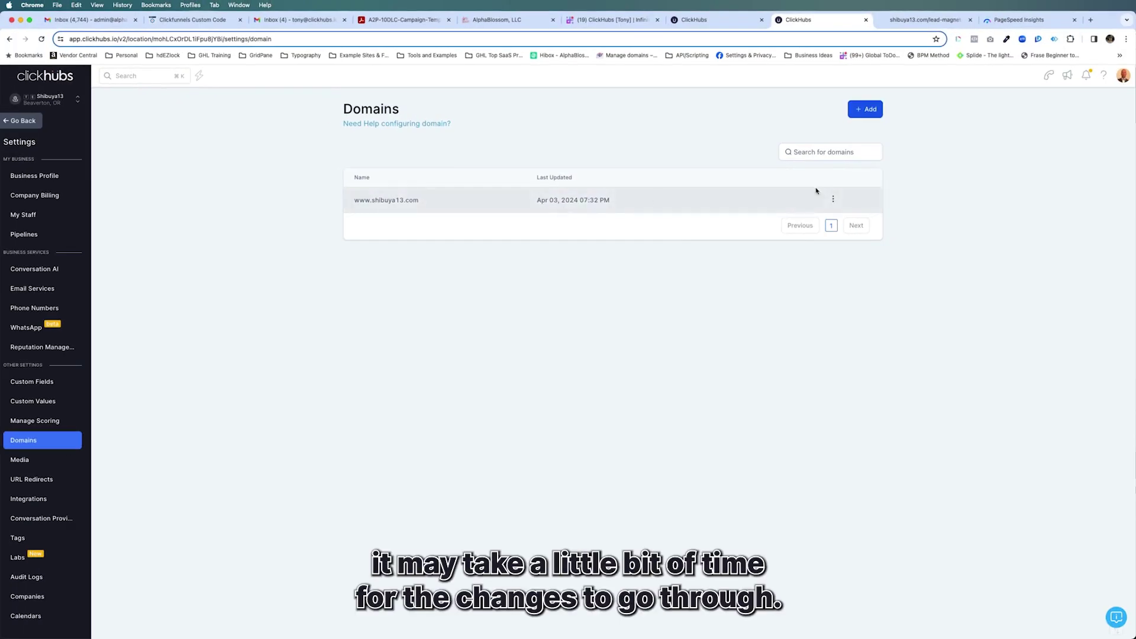
# Reload the shibuya13.com landing page to confirm it loads, then return to PageSpeed Insights
pyautogui.click(923, 19)
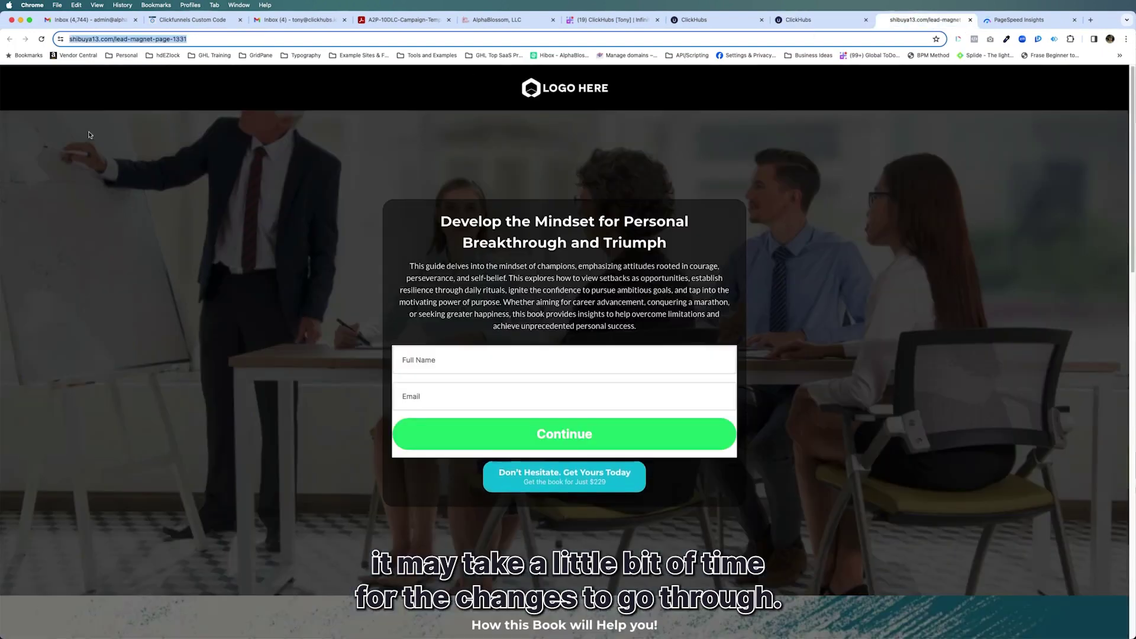
pyautogui.click(41, 40)
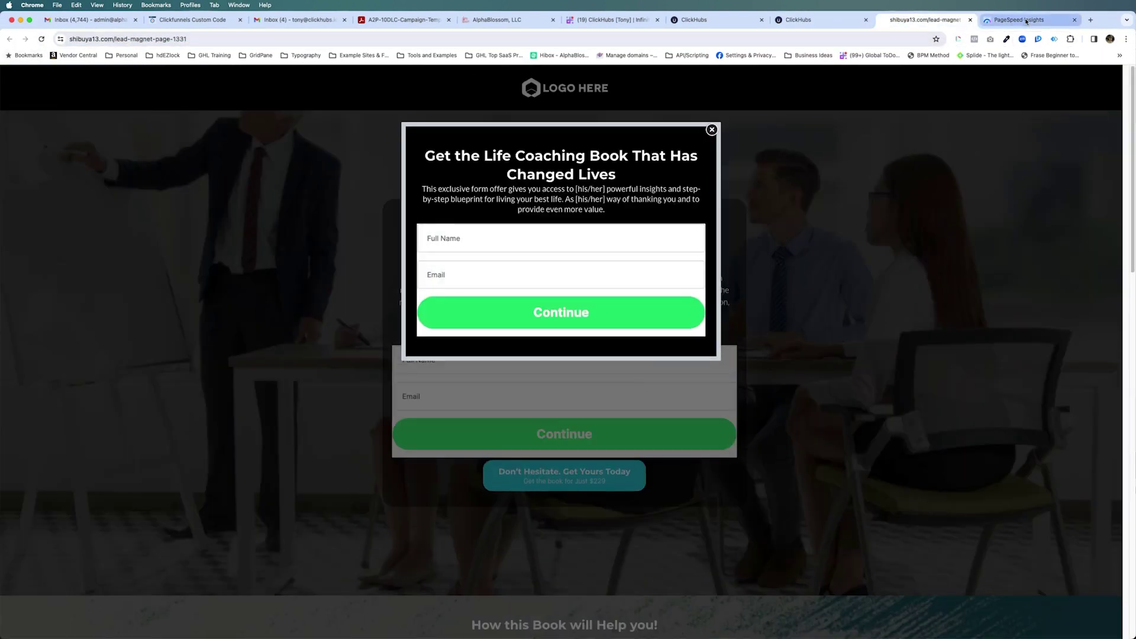
pyautogui.click(1021, 20)
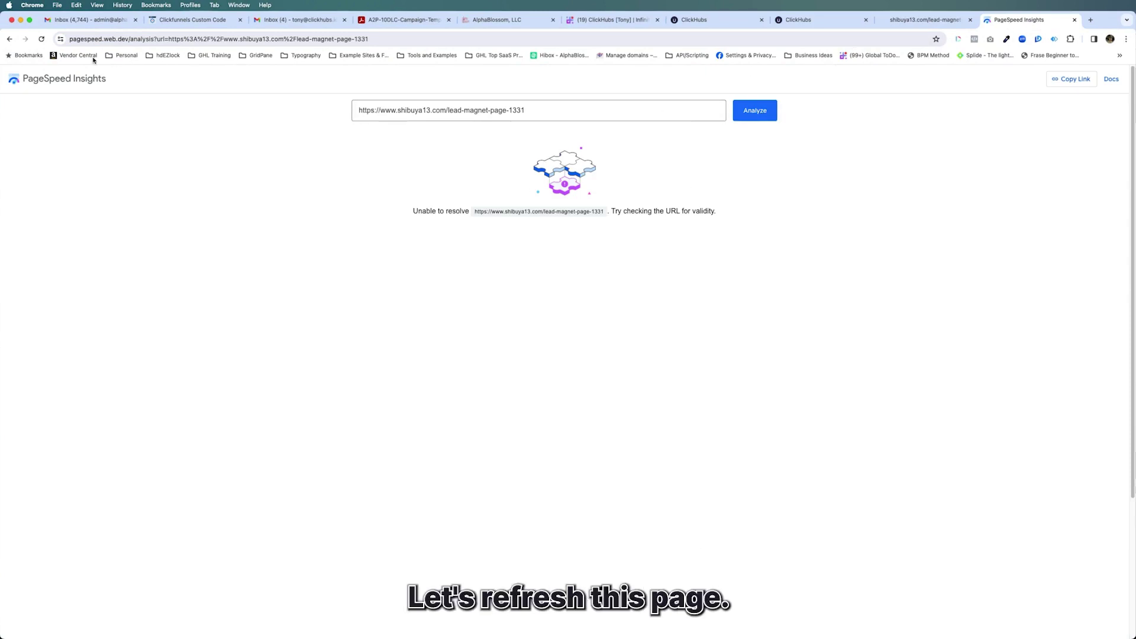
# Rerun PageSpeed Insights on the lead magnet page, getting a mobile performance score of 80
pyautogui.click(41, 40)
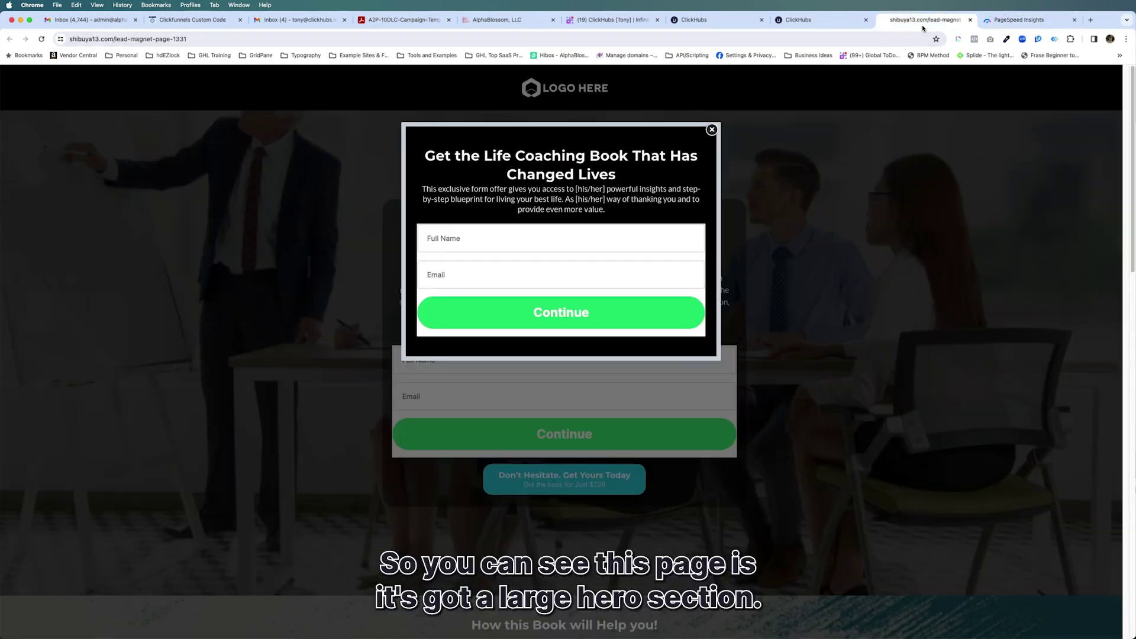
pyautogui.click(924, 20)
# Close the lead magnet popup, scroll through its image sections, and return to the speed report
pyautogui.click(711, 129)
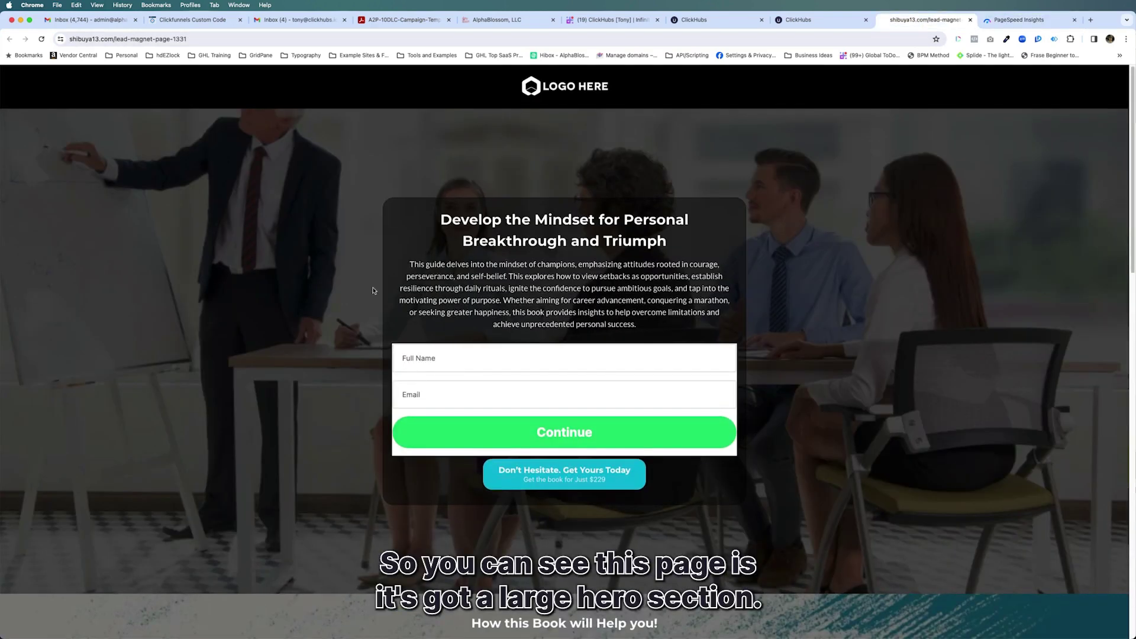
pyautogui.scroll(-1, 844, 463)
pyautogui.scroll(-1, 862, 457)
pyautogui.scroll(-2, 888, 449)
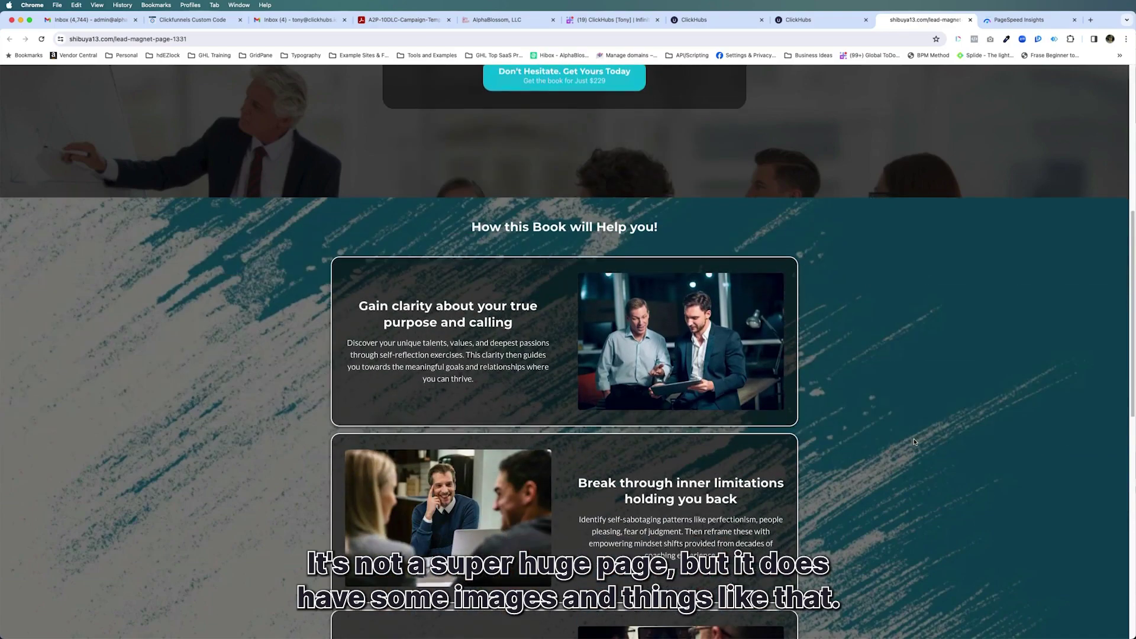
pyautogui.scroll(-3, 914, 440)
pyautogui.scroll(-1, 799, 443)
pyautogui.scroll(-3, 622, 443)
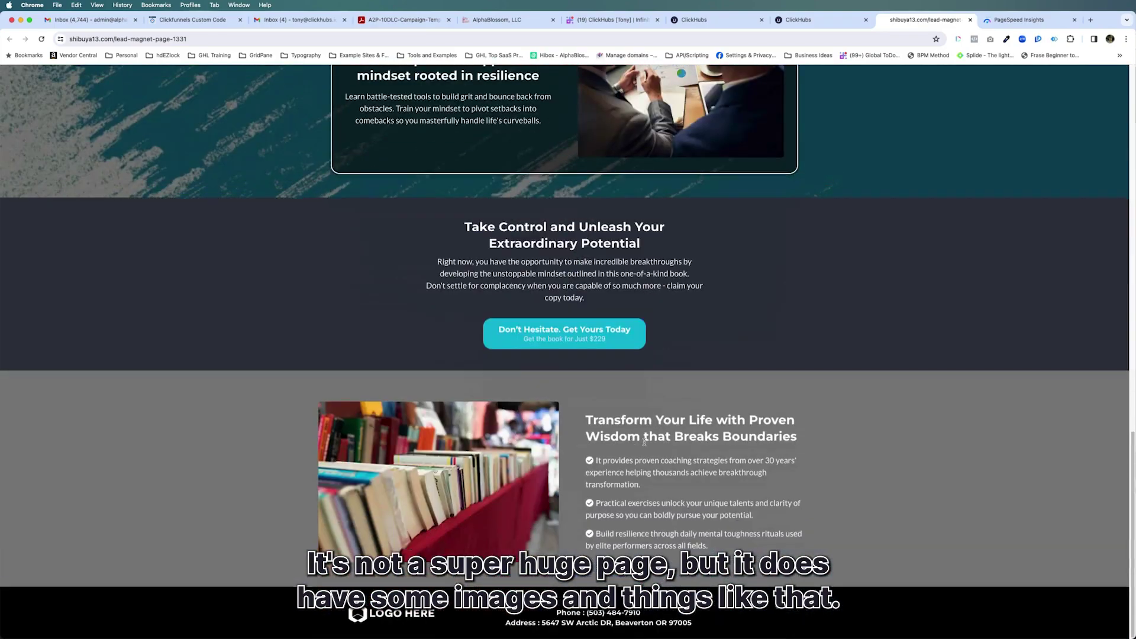
pyautogui.scroll(10, 551, 444)
pyautogui.scroll(5, 552, 445)
pyautogui.click(1021, 20)
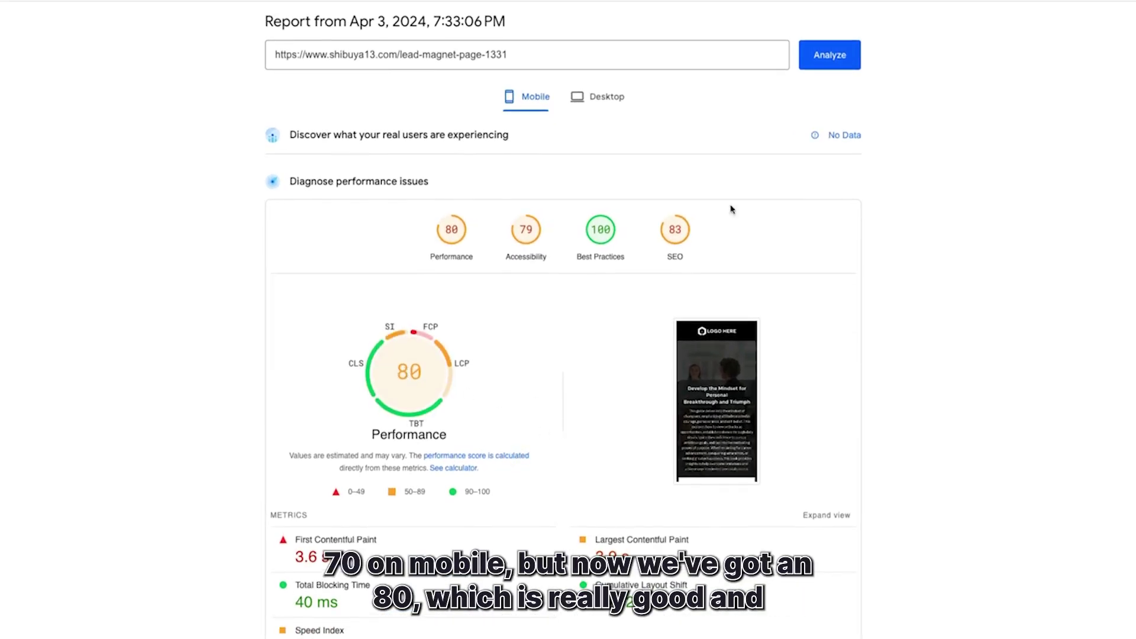
pyautogui.click(601, 98)
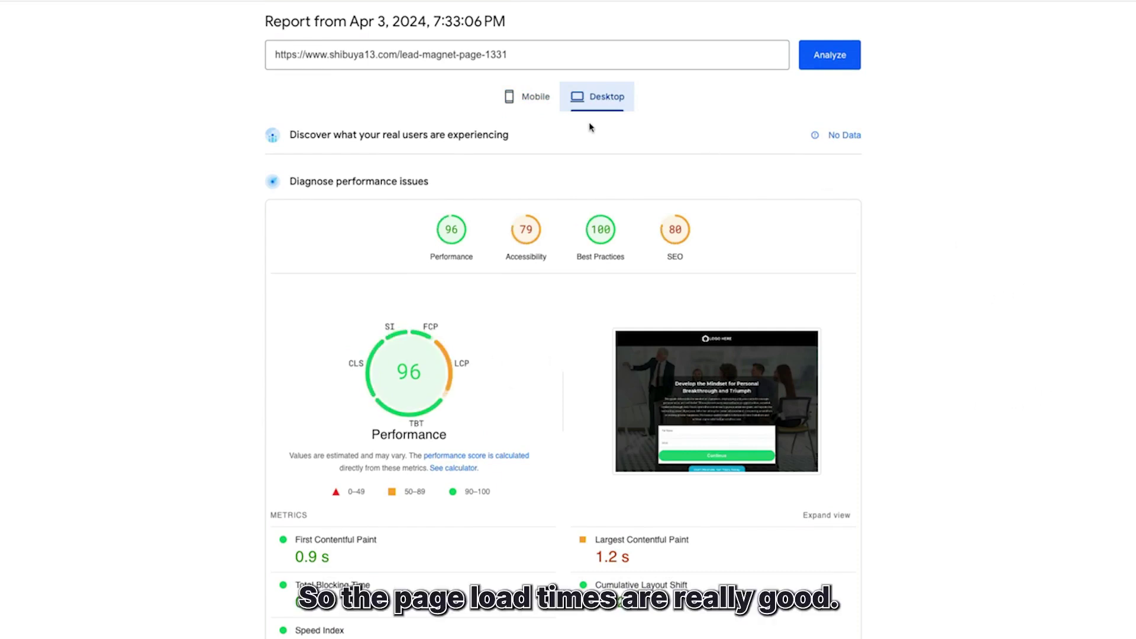
pyautogui.click(530, 100)
pyautogui.scroll(-2, 915, 389)
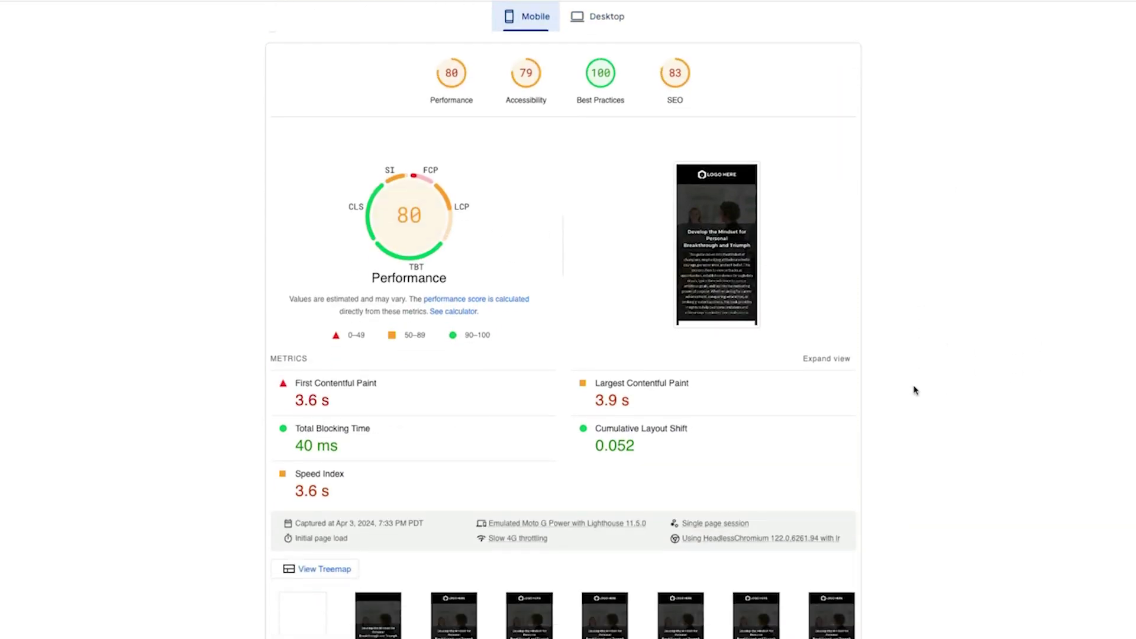
pyautogui.scroll(-2, 951, 393)
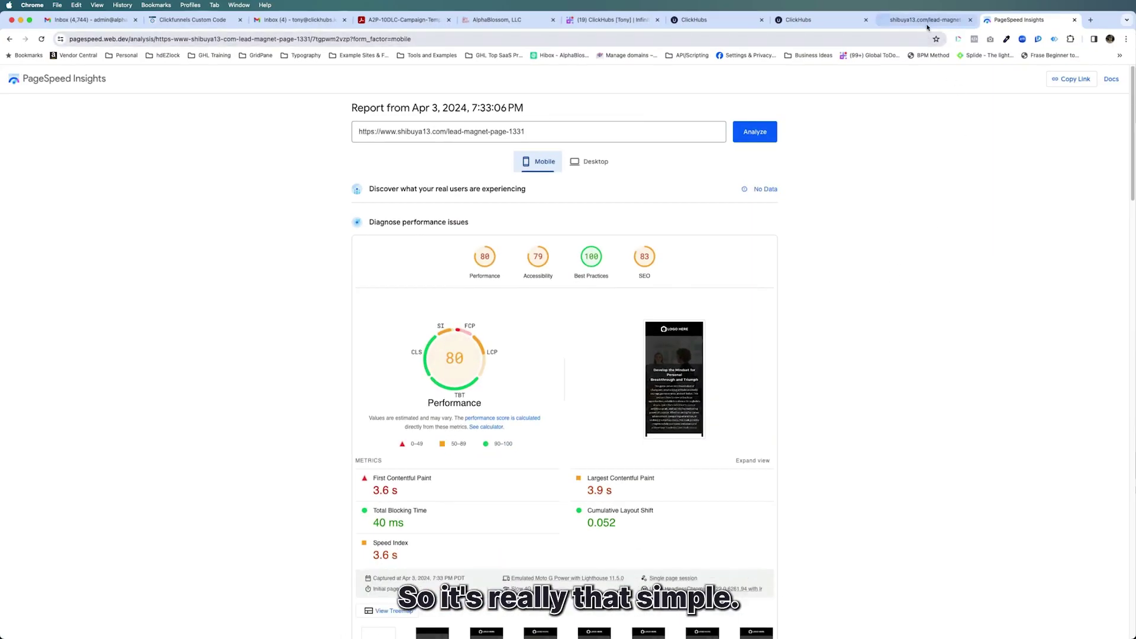
pyautogui.click(927, 20)
pyautogui.click(821, 19)
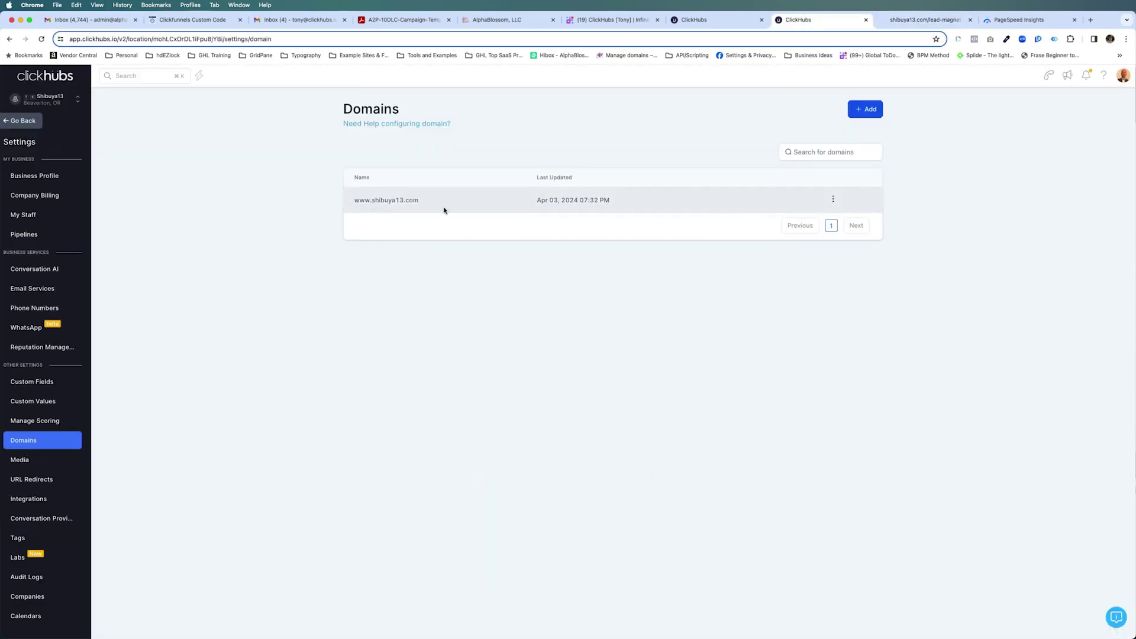